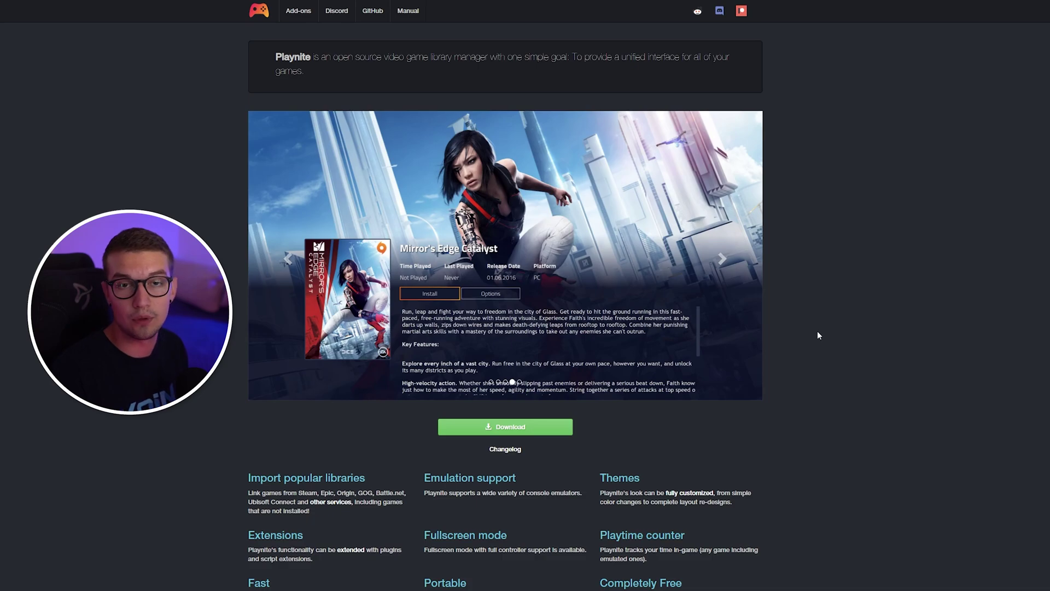
- Download Playnite from its website and install it to the default destination folder with portable mode off
left_click(512, 431)
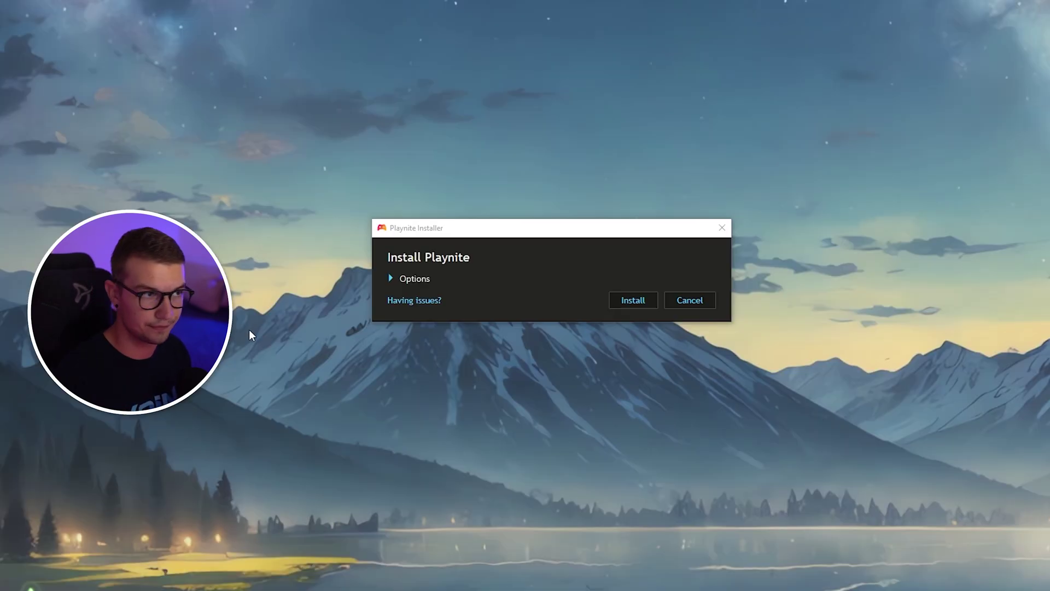
left_click(391, 277)
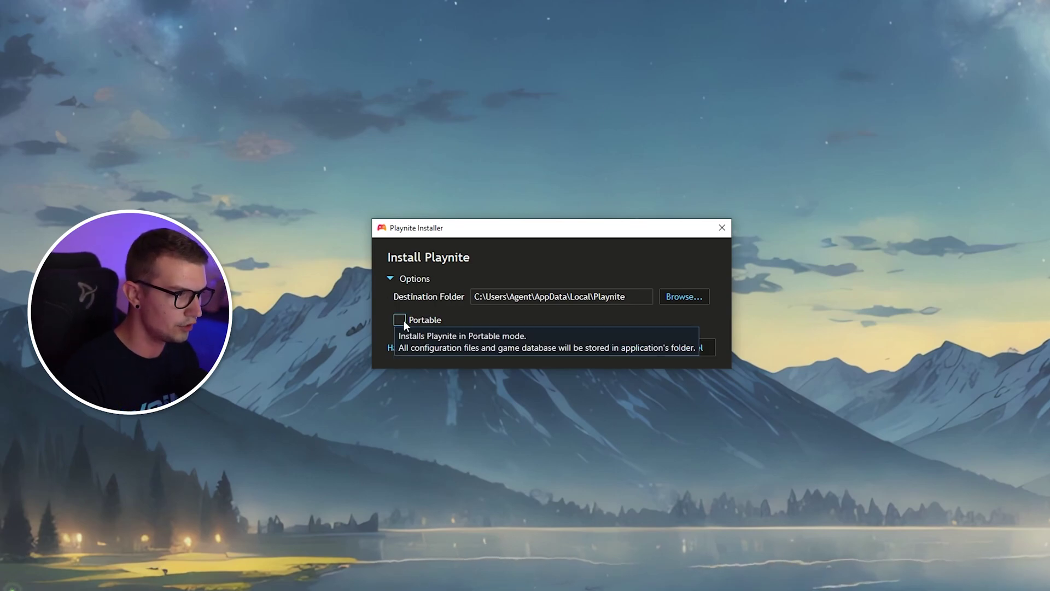
left_click(633, 350)
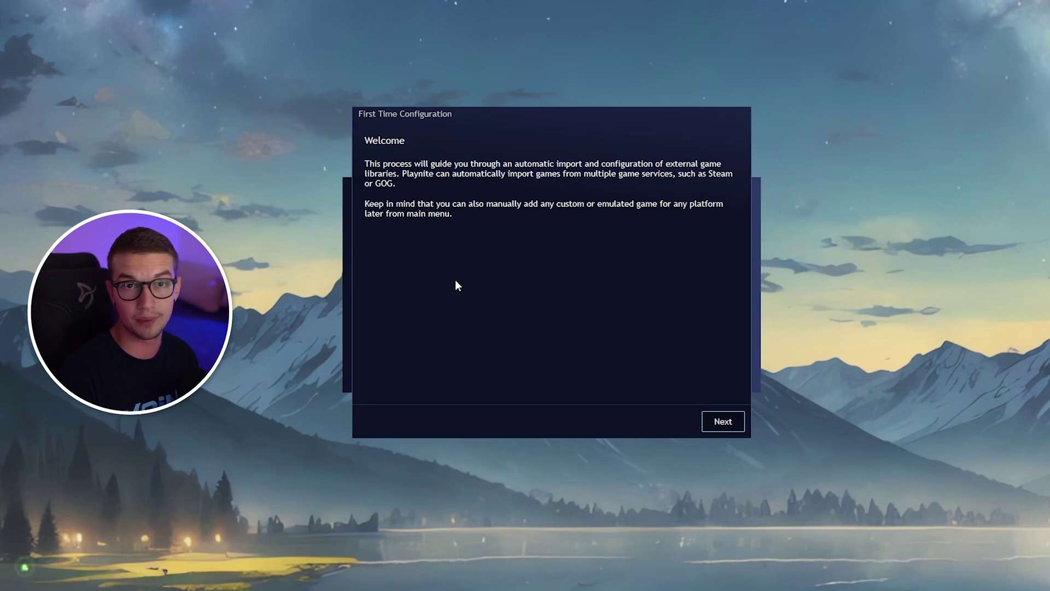
- Select the Battle.net, Epic Games Store, Steam and Xbox GamePass / MS Store library integrations for installation in the first-time configuration
left_click(725, 427)
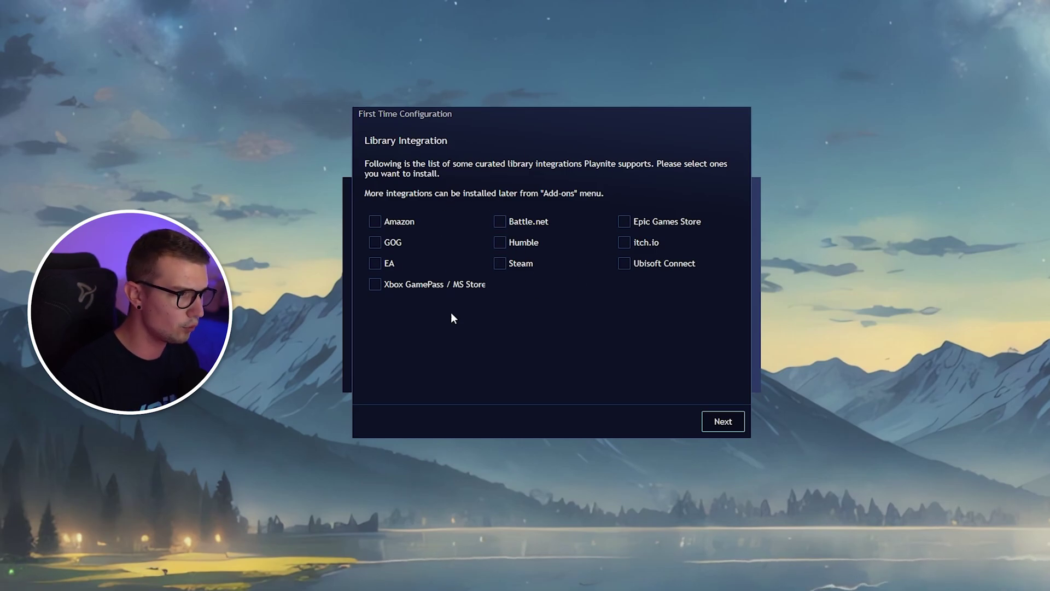
left_click(499, 221)
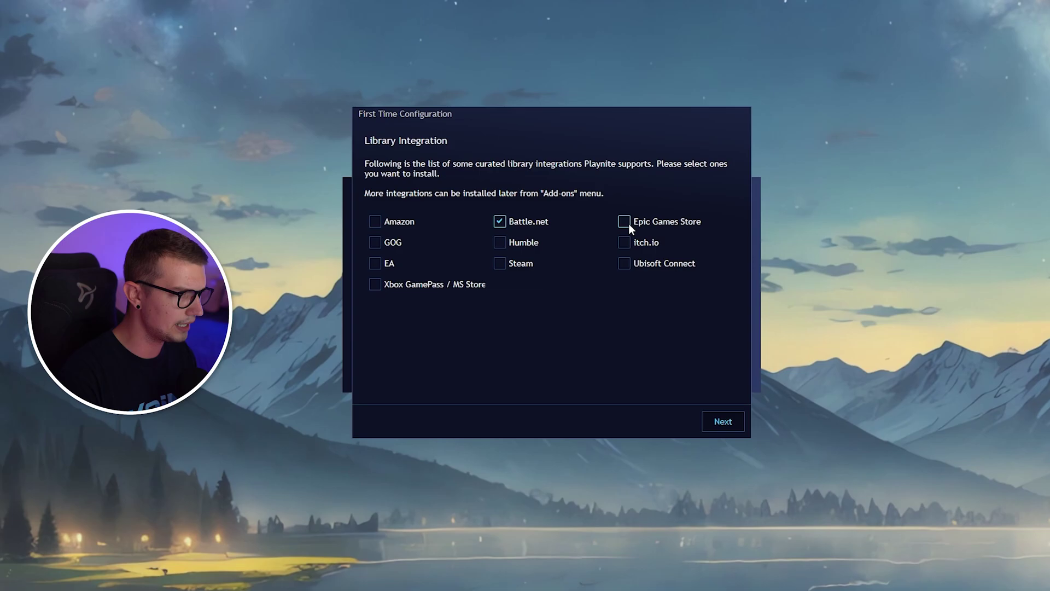
left_click(624, 221)
left_click(502, 267)
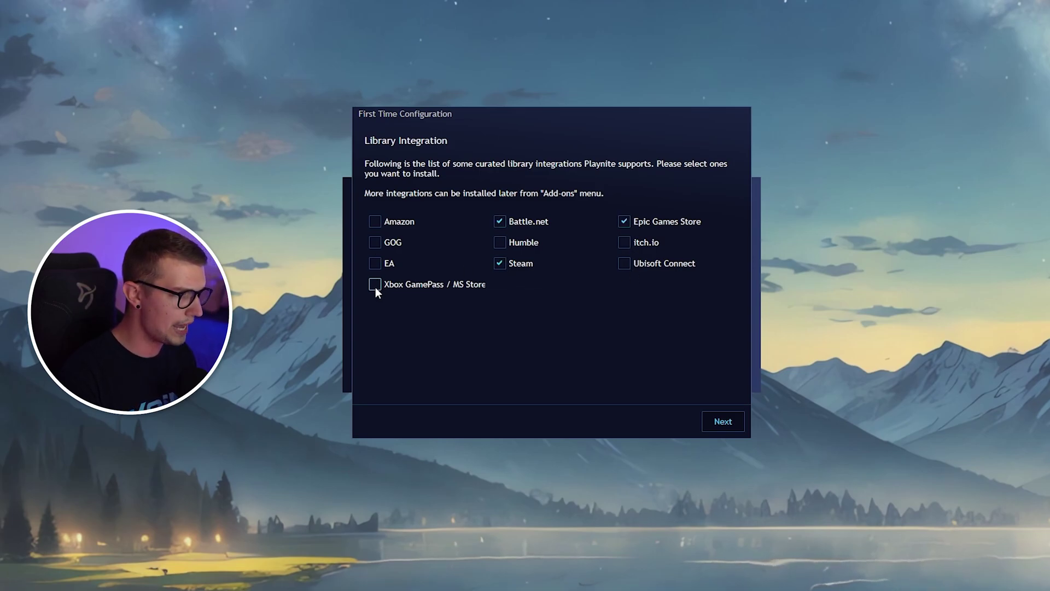
left_click(719, 426)
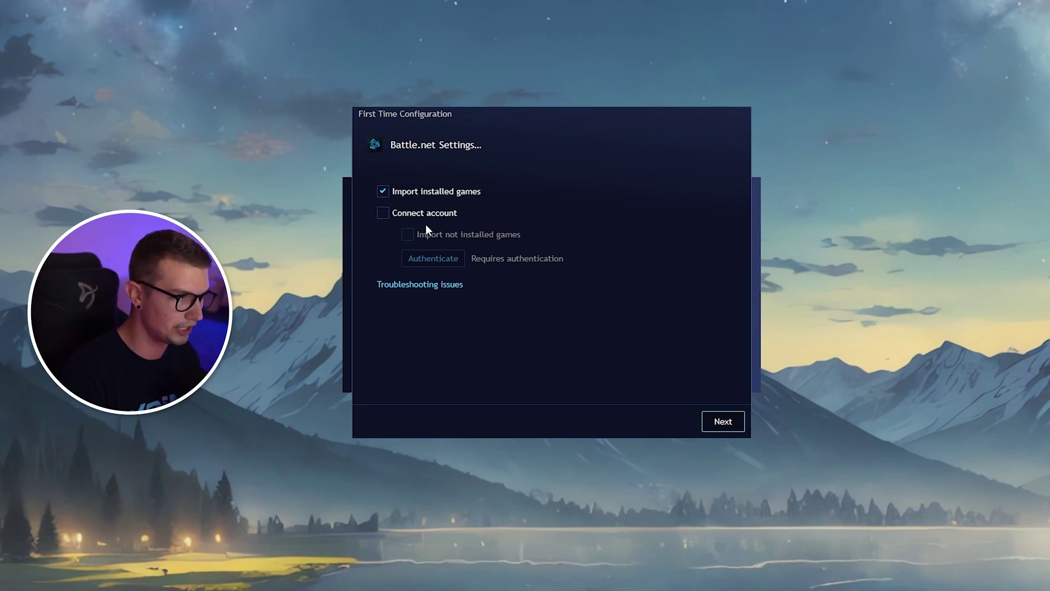
- Finish the first-time configuration, keeping the default import settings for Battle.net, Epic, Steam and Xbox without connecting any accounts
left_click(382, 213)
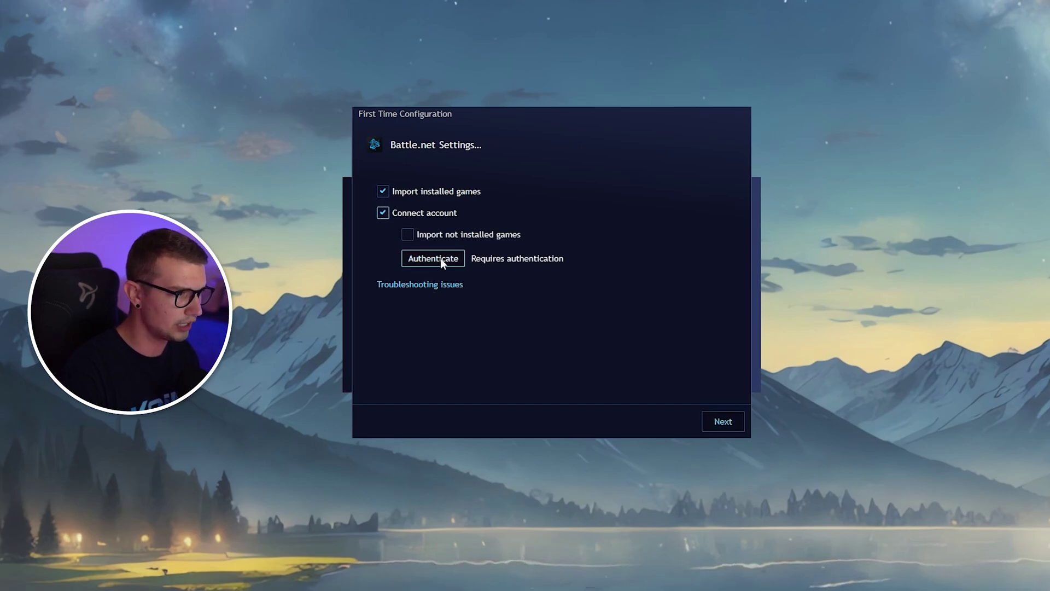
left_click(384, 213)
left_click(724, 426)
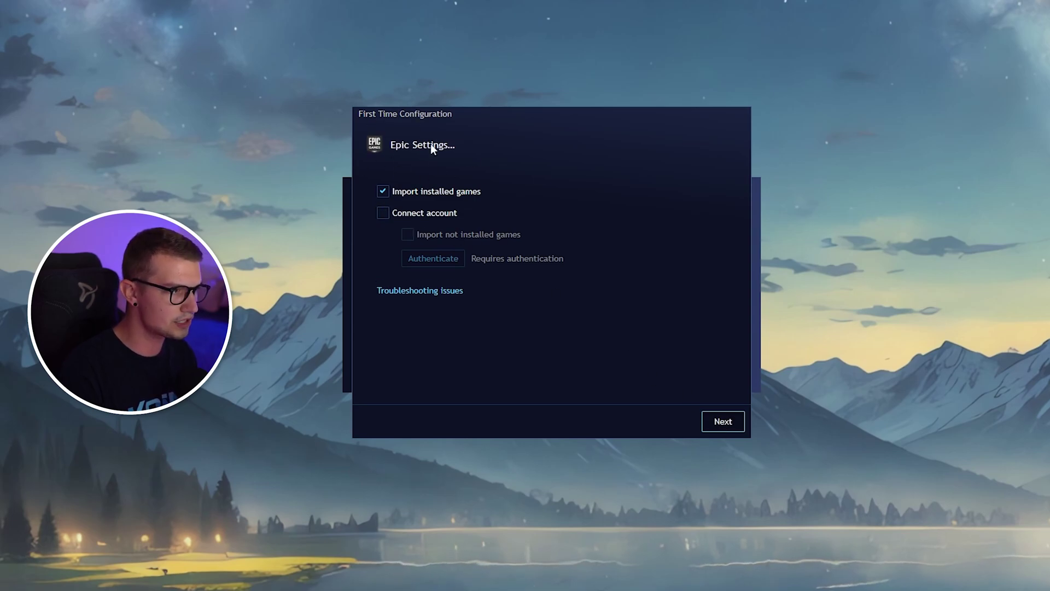
left_click(722, 424)
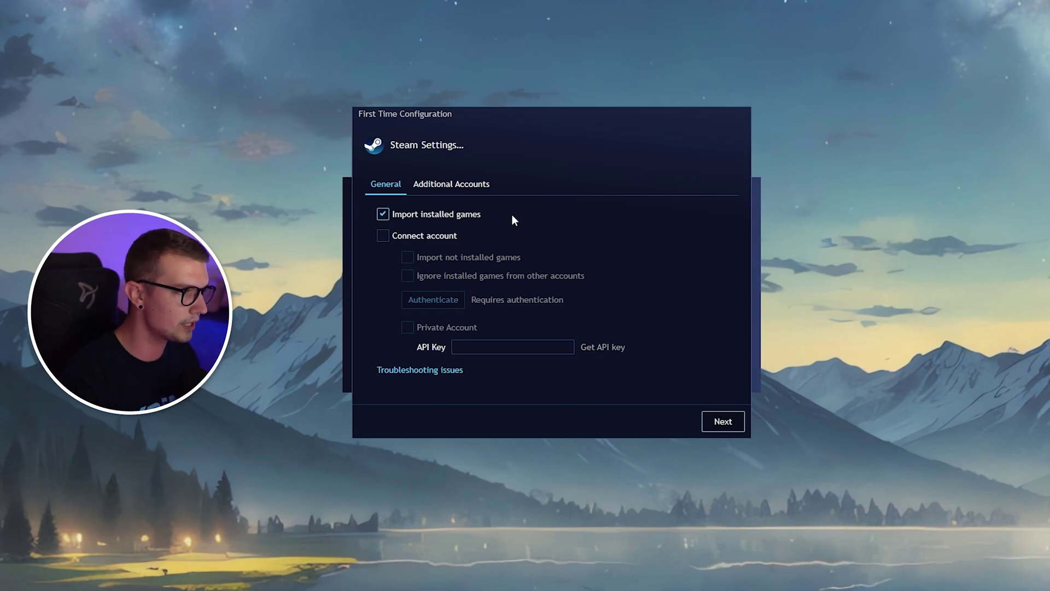
left_click(459, 184)
left_click(378, 189)
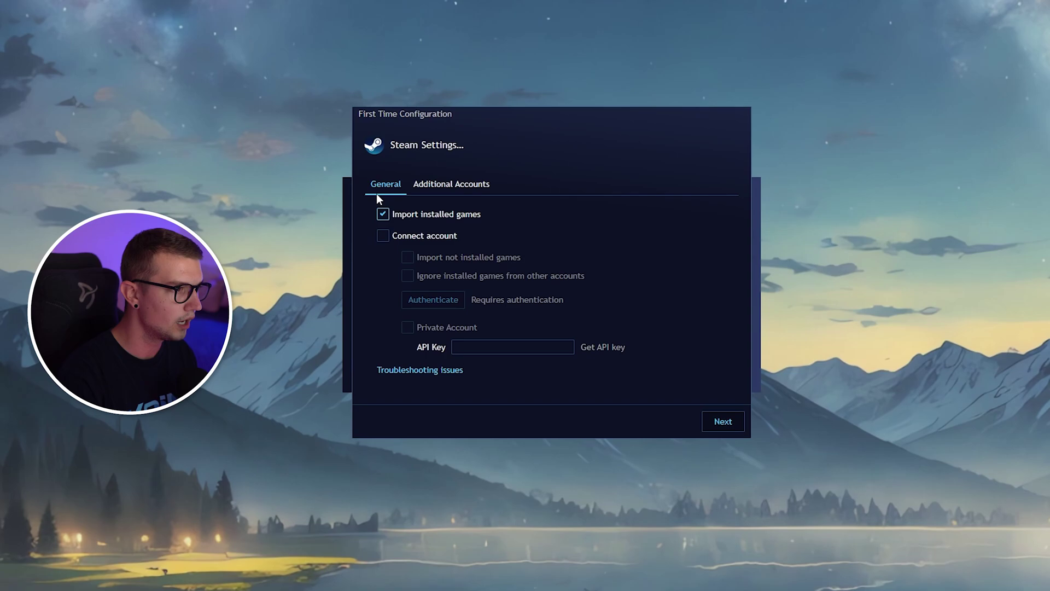
left_click(718, 422)
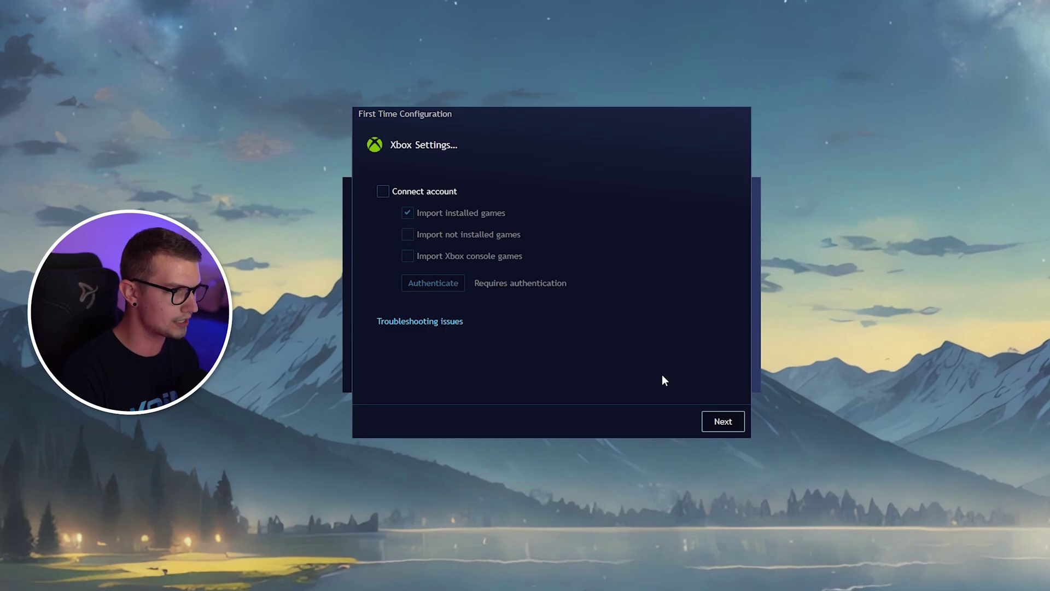
left_click(732, 426)
left_click(723, 421)
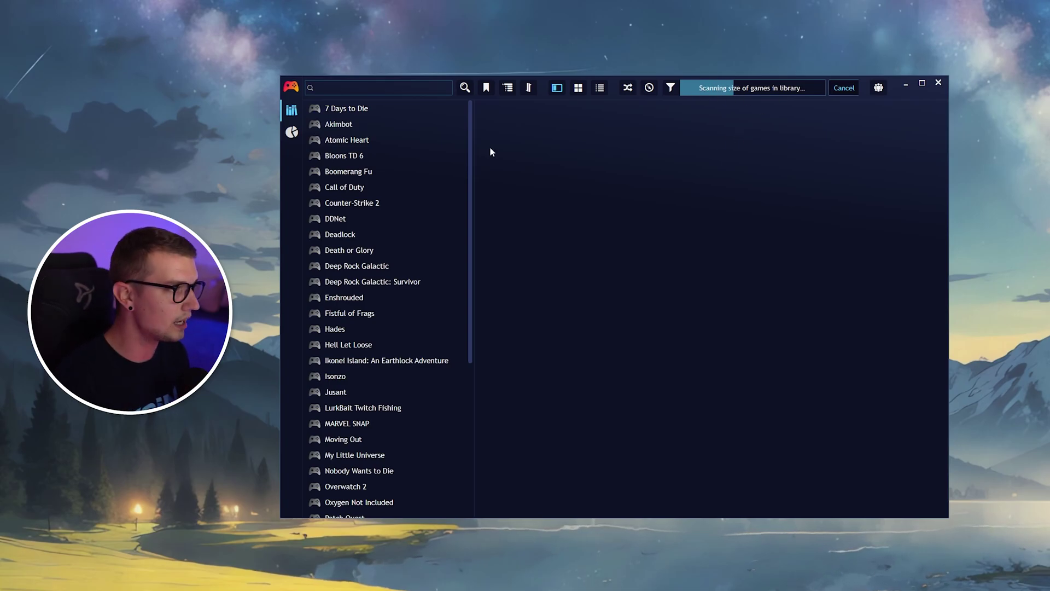
- Preview the game library as a grid of covers and return to the details view
left_click_drag(472, 310, 657, 222)
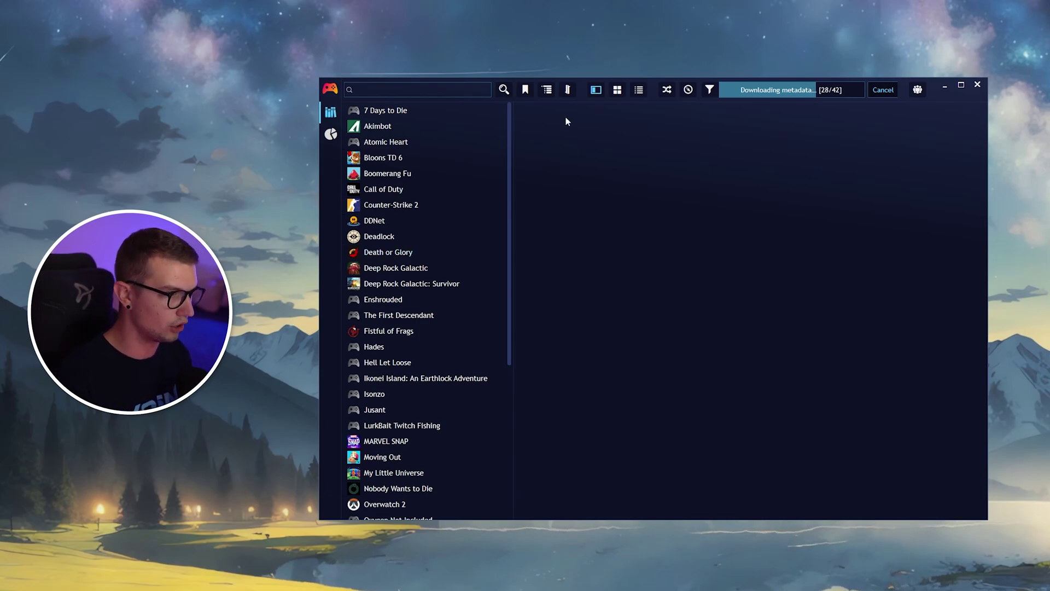
left_click(621, 89)
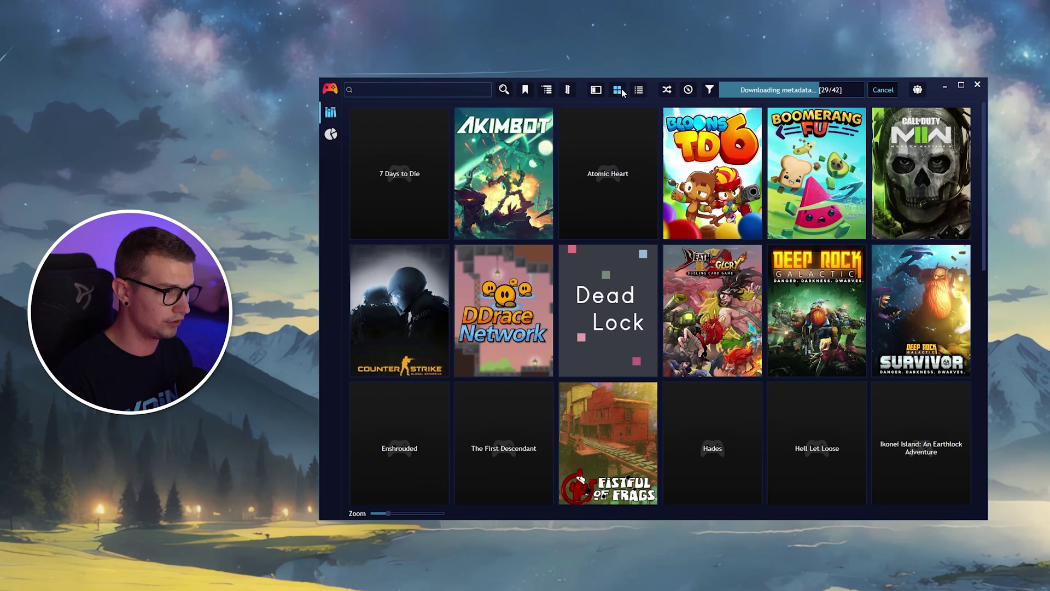
mouse_move(609, 139)
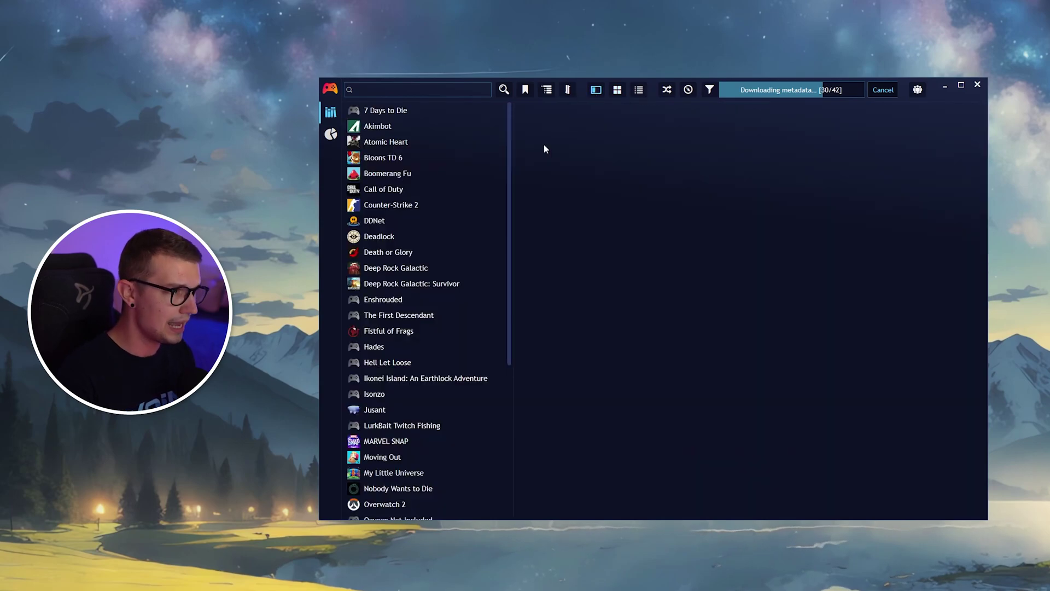
- Review the general application settings, keeping "Restore window only when launched from UI" as the behaviour after a game closes
left_click(326, 89)
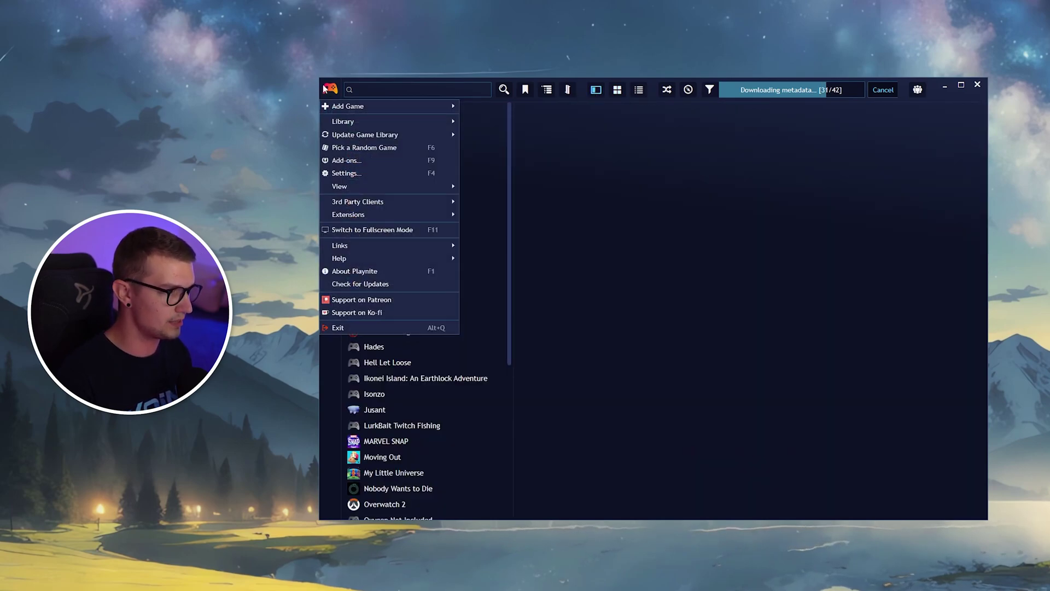
double_click(327, 89)
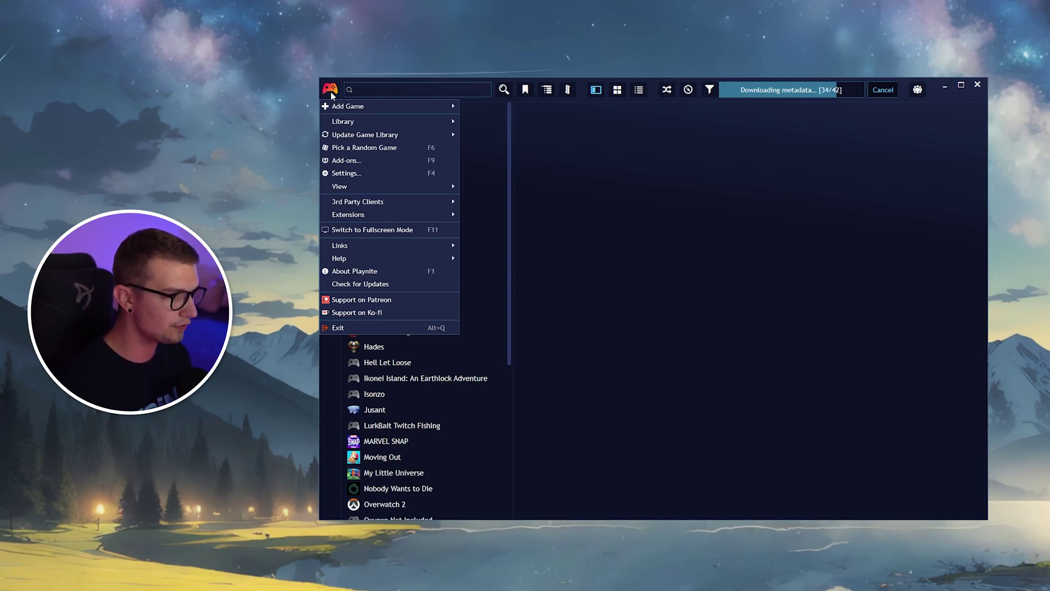
left_click(355, 172)
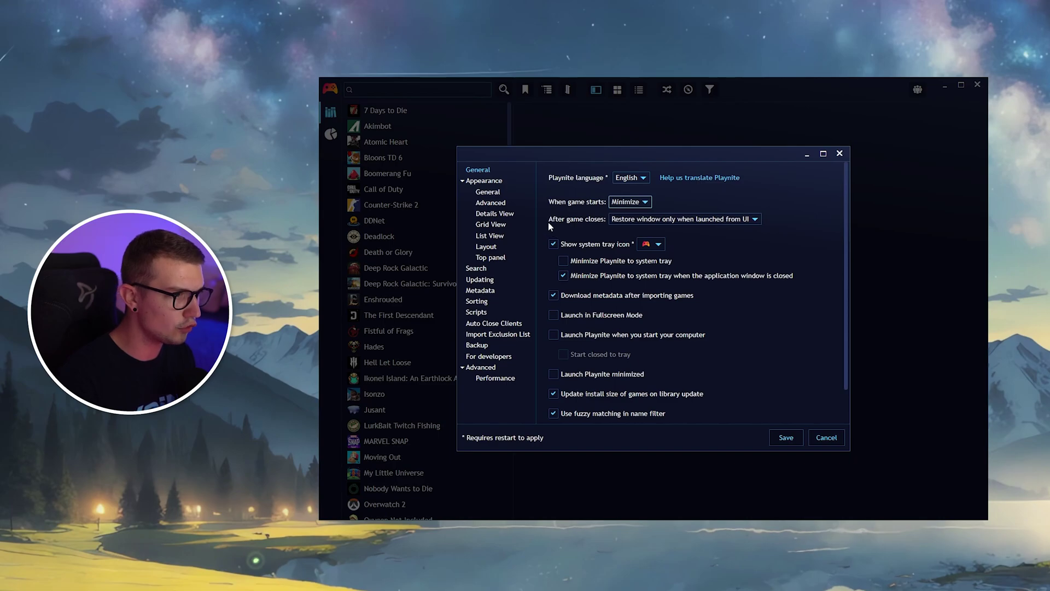
left_click(648, 218)
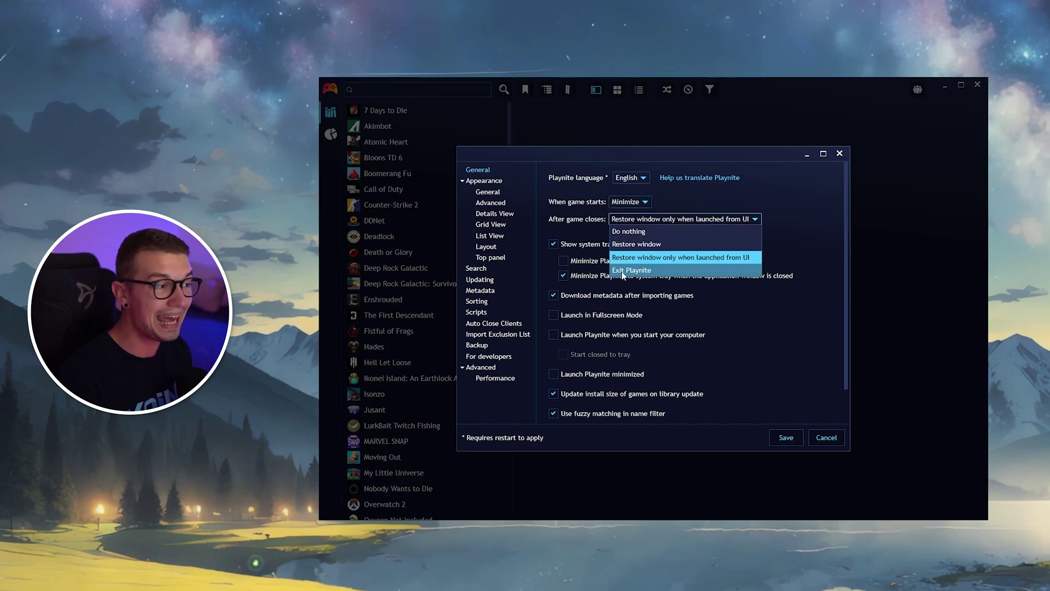
left_click(711, 257)
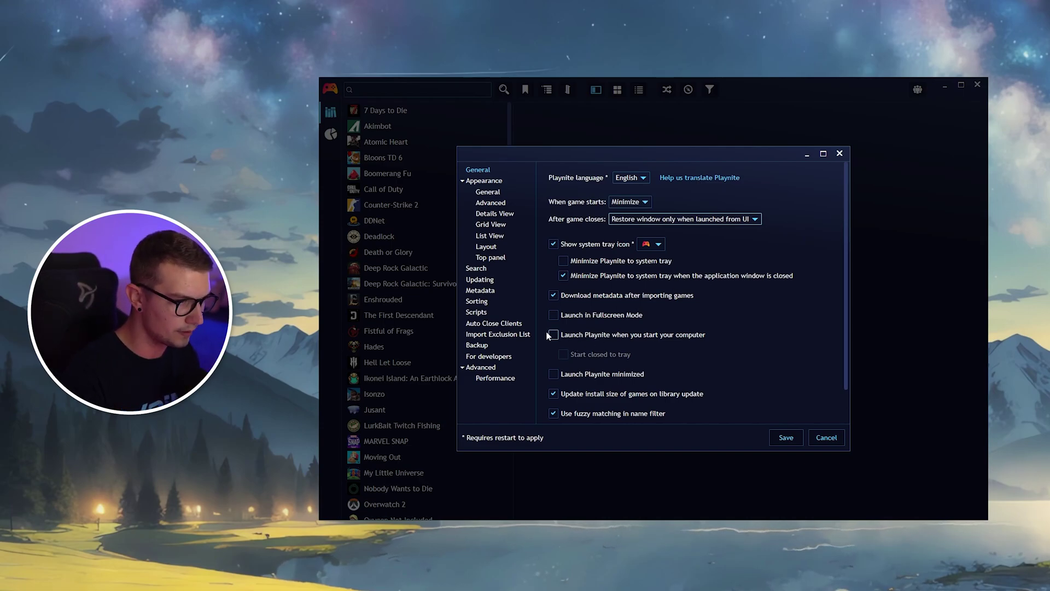
scroll(629, 333, "down", 2)
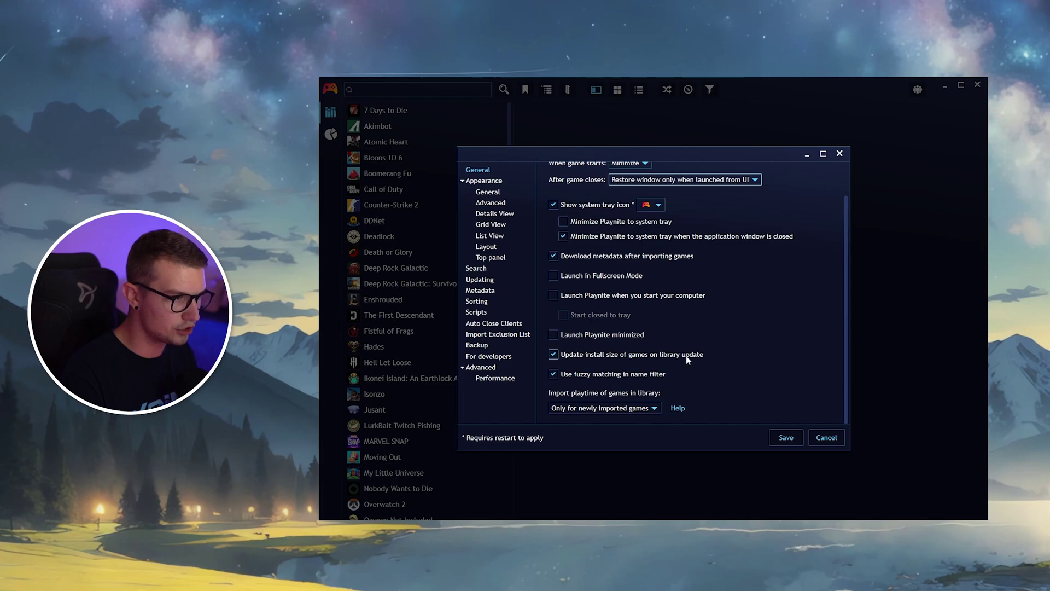
- Examine the general appearance settings and theme choices, and browse the desktop themes on the Playnite add-ons website
left_click(493, 182)
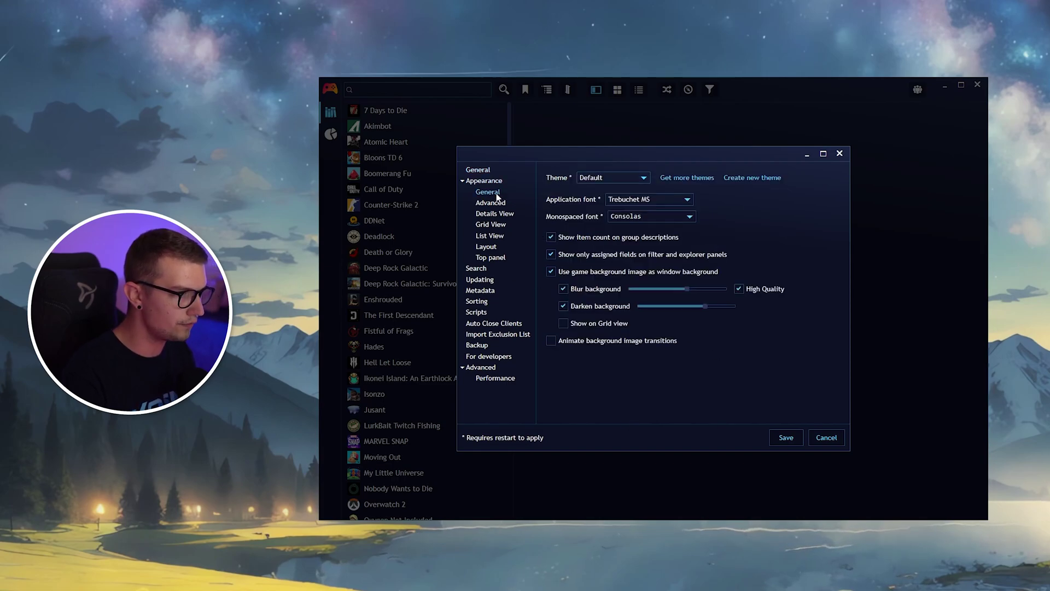
left_click(588, 179)
left_click(602, 189)
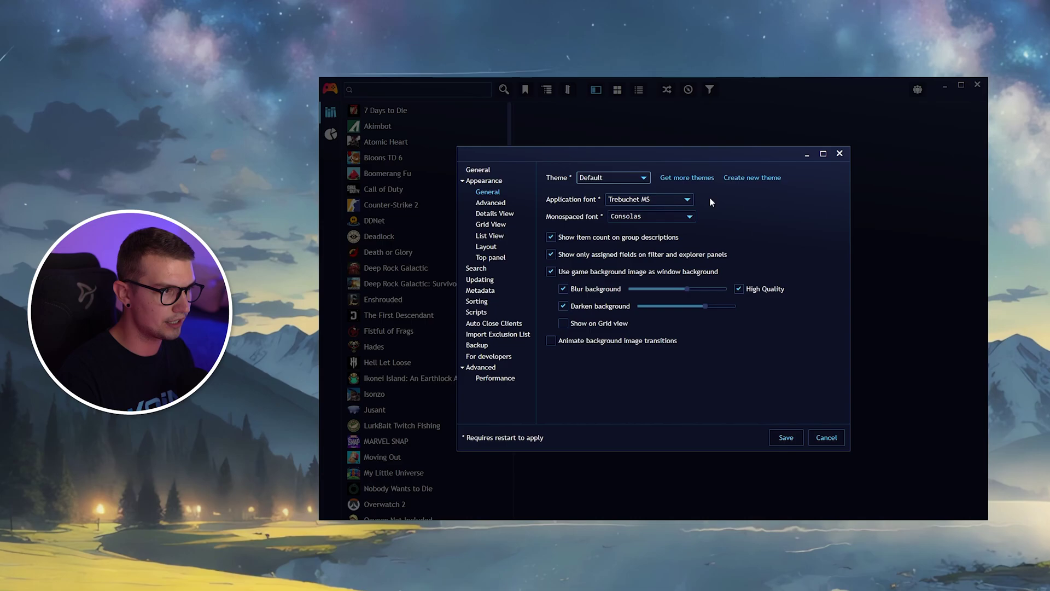
left_click(675, 180)
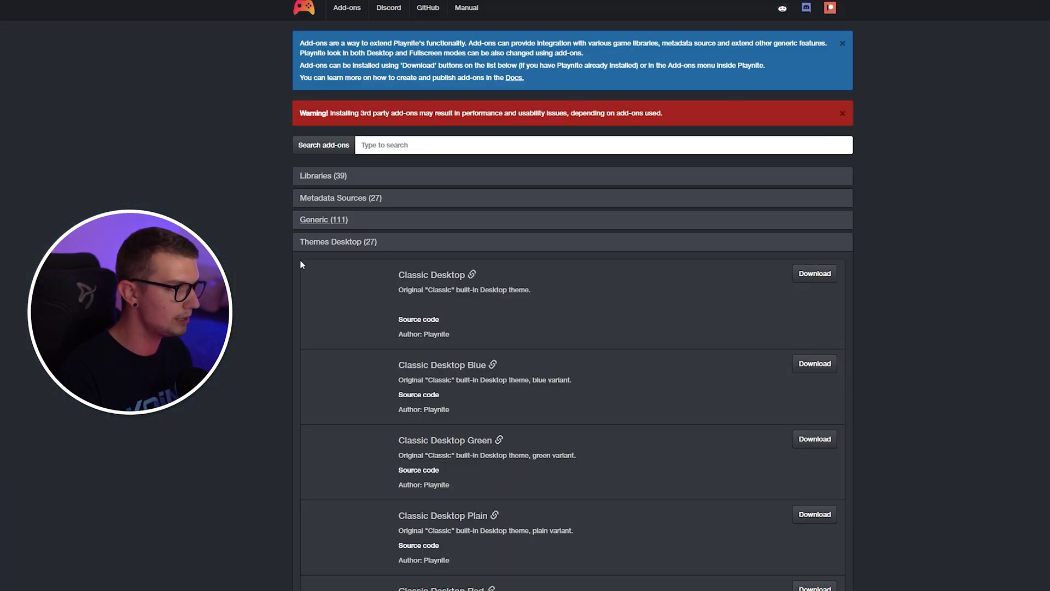
scroll(262, 278, "down", 15)
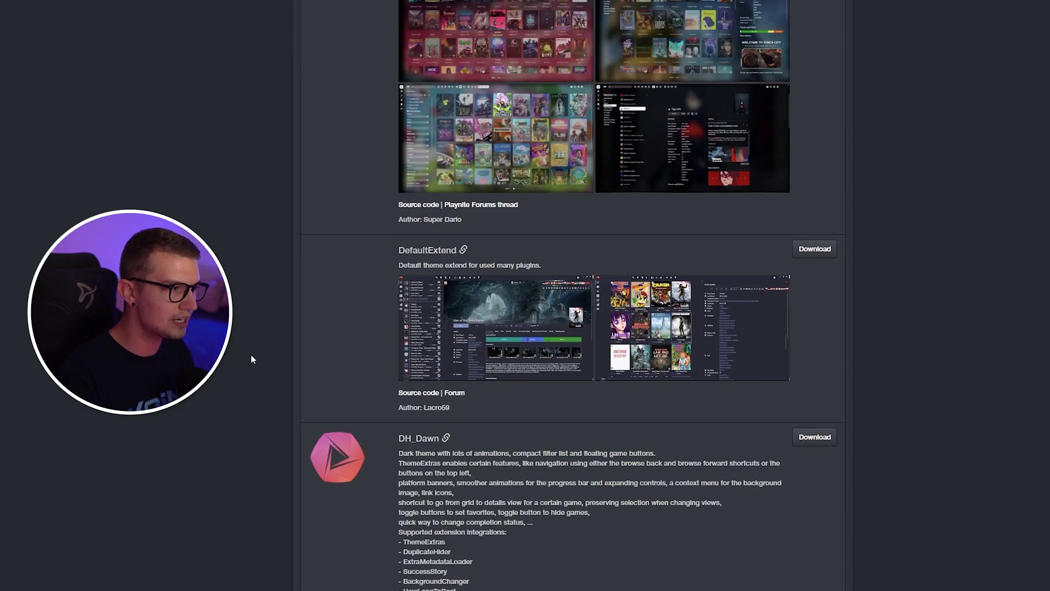
scroll(247, 350, "down", 6)
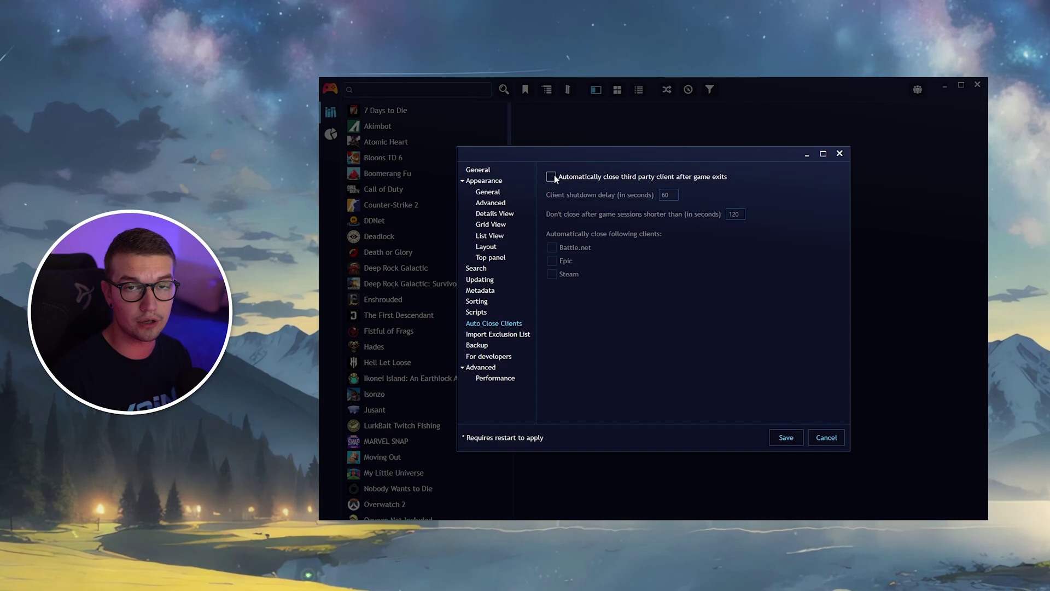
- Try out automatic third-party client closing and once-a-week automatic data backup, and leave the settings without saving
left_click(552, 176)
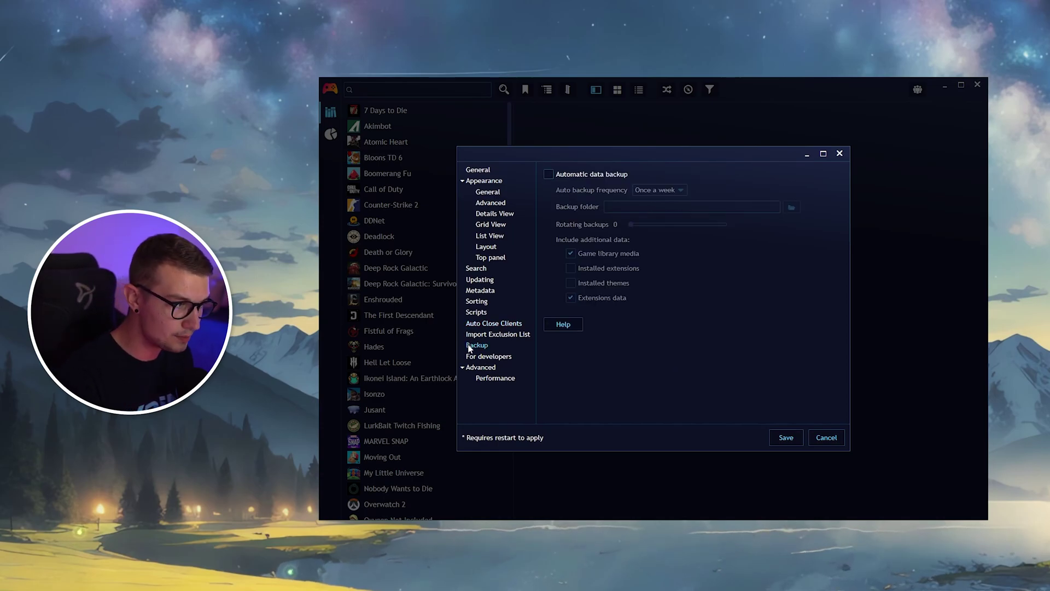
left_click(548, 174)
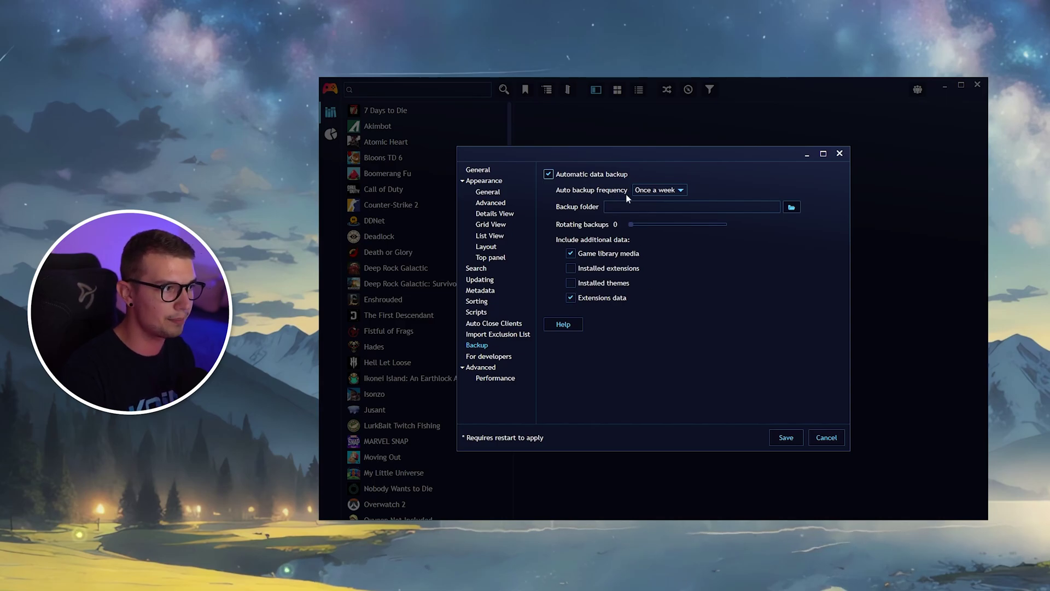
left_click(652, 191)
left_click(652, 189)
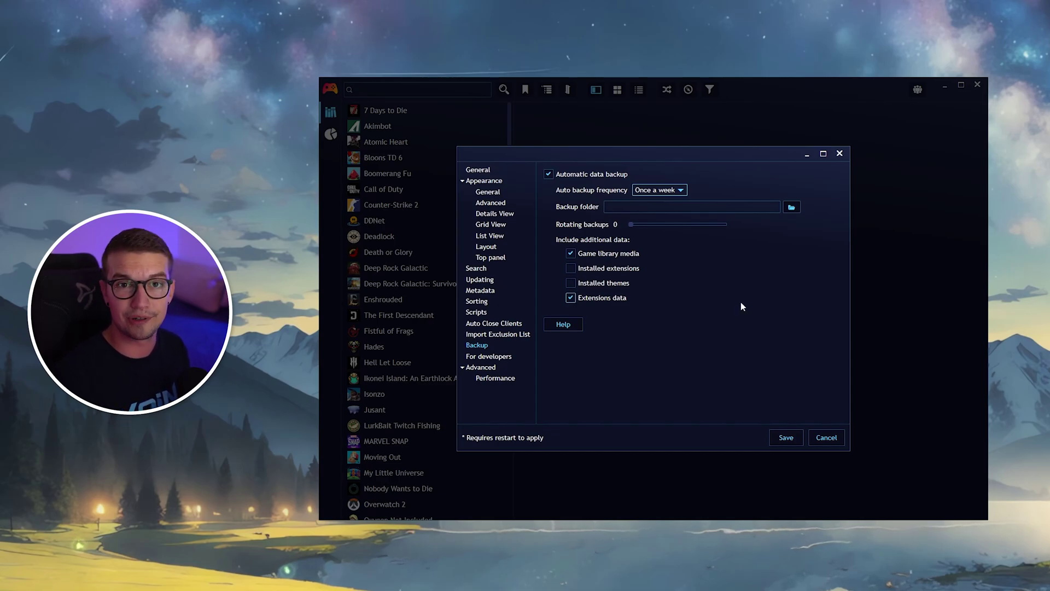
key("Escape")
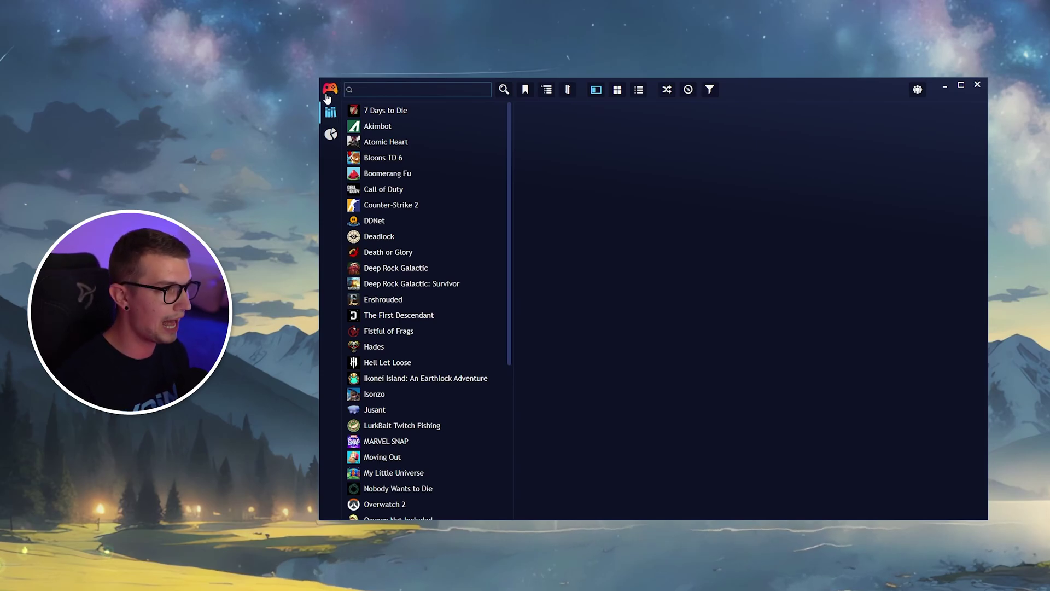
- Browse the library add-ons available for installation and view the details of the Big Fish Games library integration
left_click(330, 91)
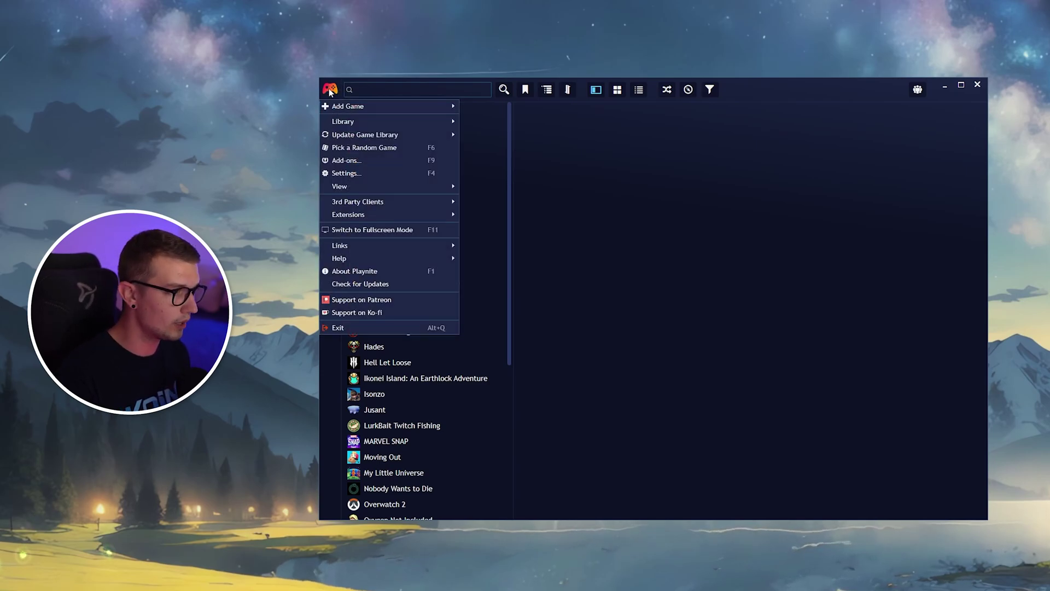
mouse_move(331, 118)
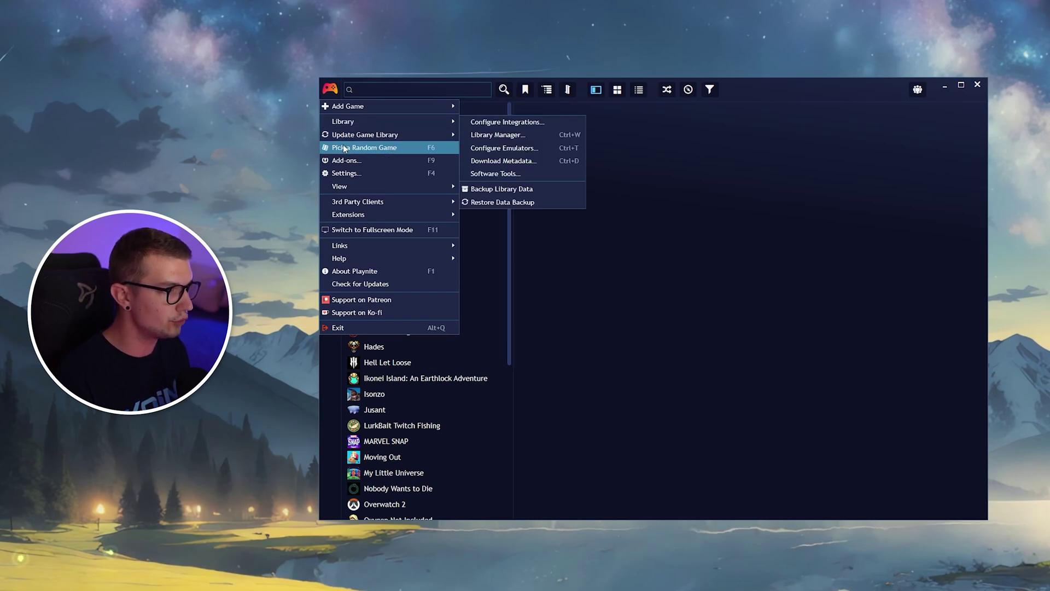
left_click(355, 161)
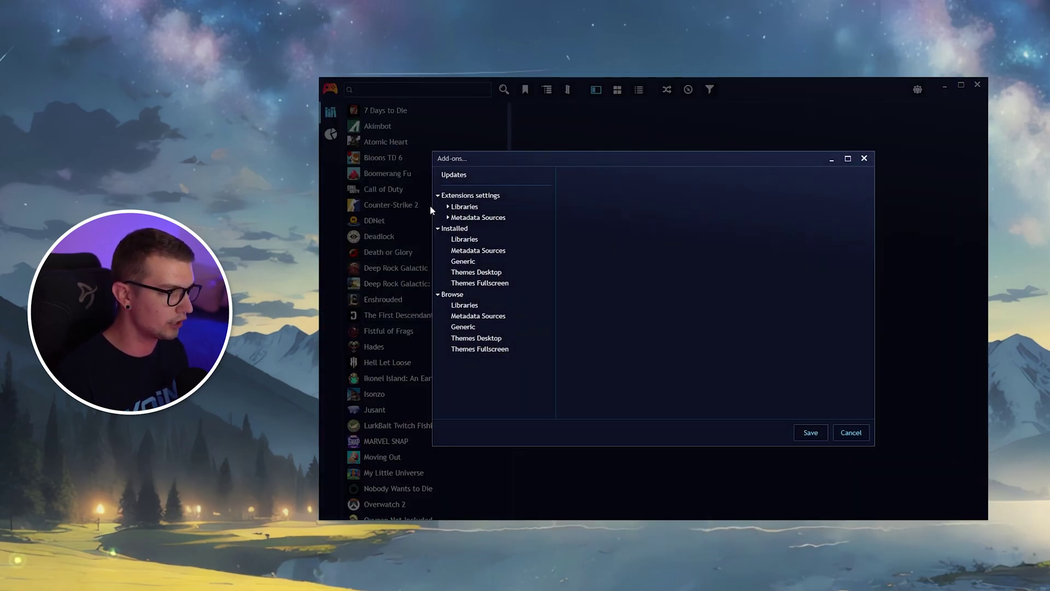
left_click(461, 306)
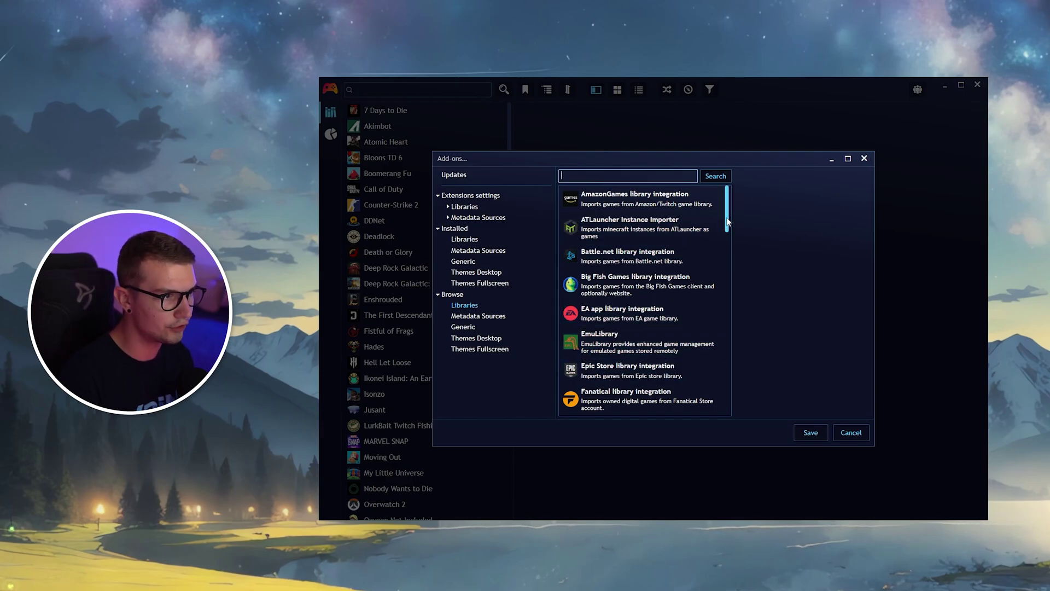
left_click_drag(726, 217, 701, 179)
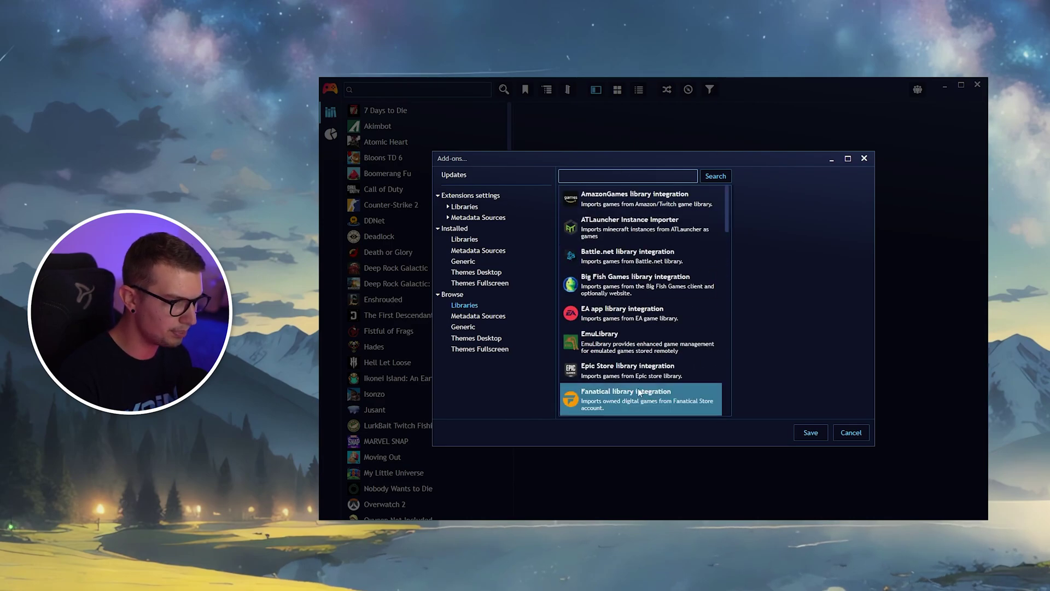
left_click(683, 285)
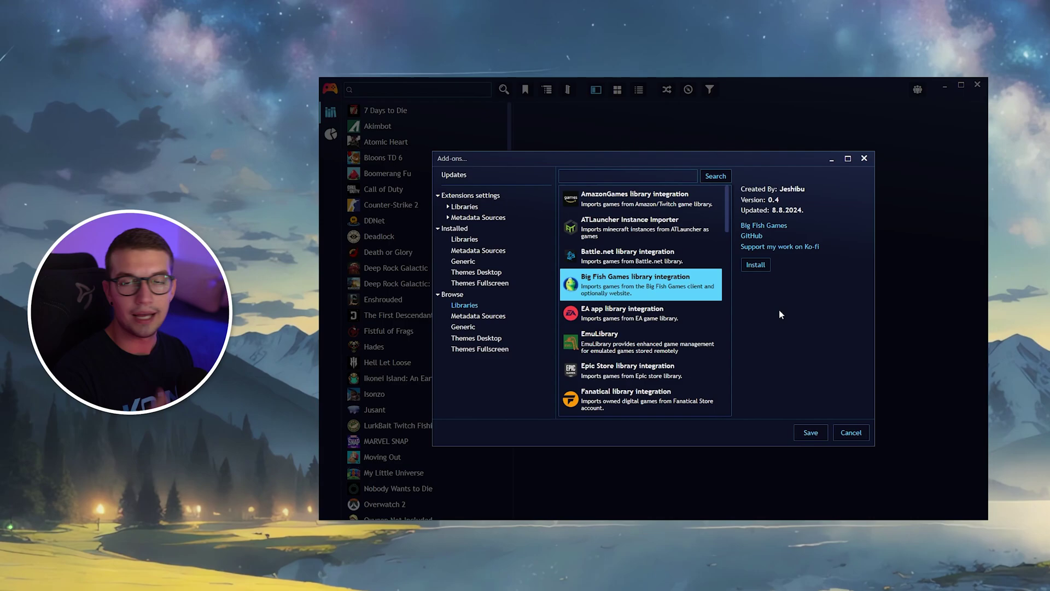